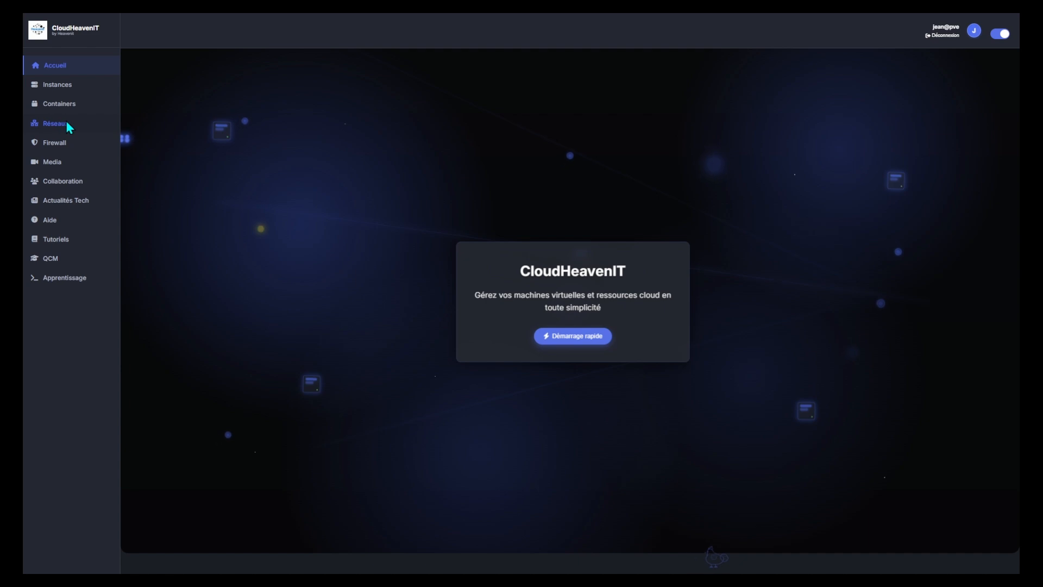
View the network management page, and inspect the firewall settings of the winpro instance without adding a rule.
click(61, 124)
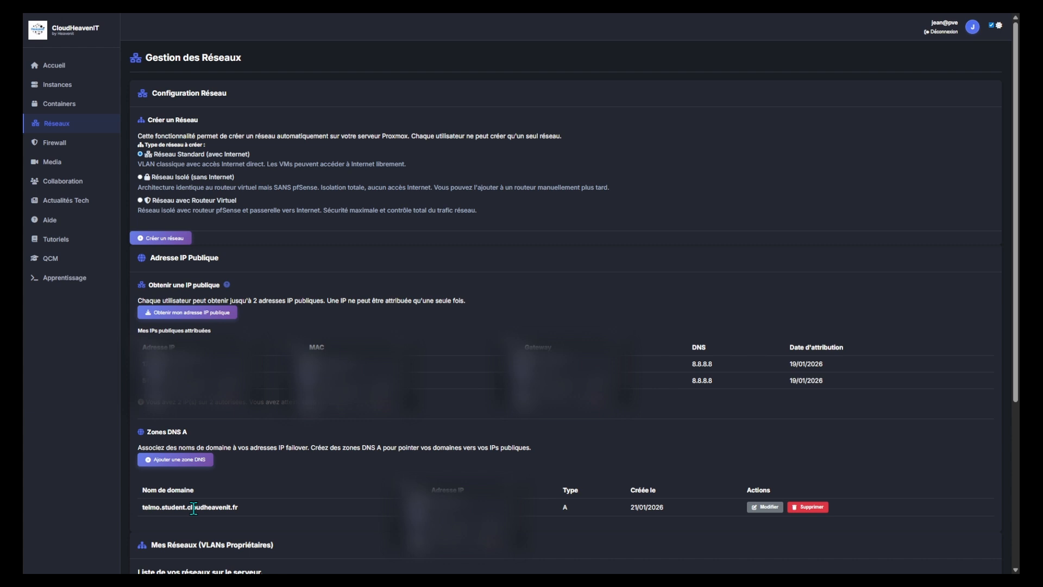
click(60, 84)
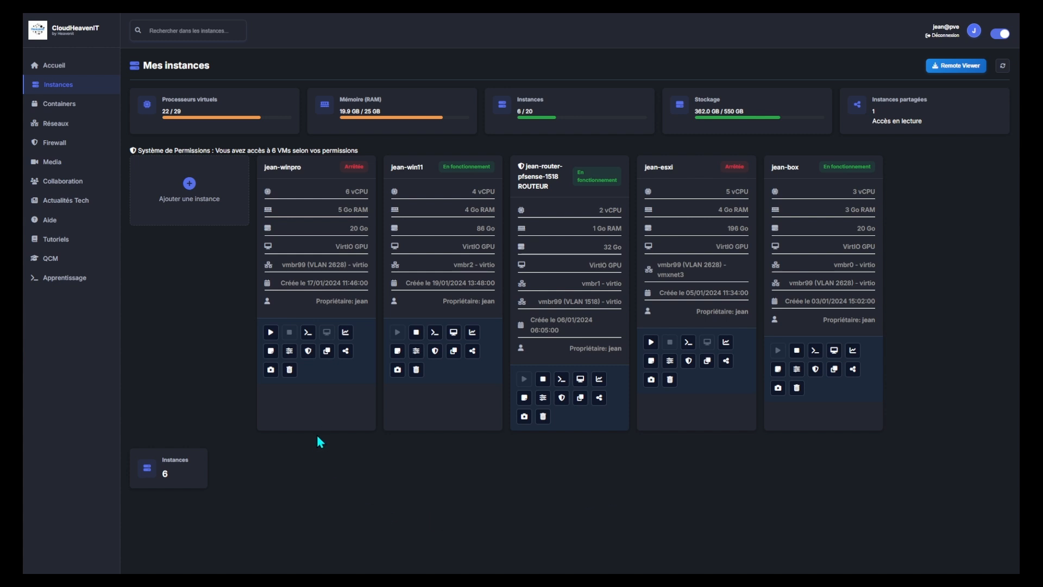
click(308, 351)
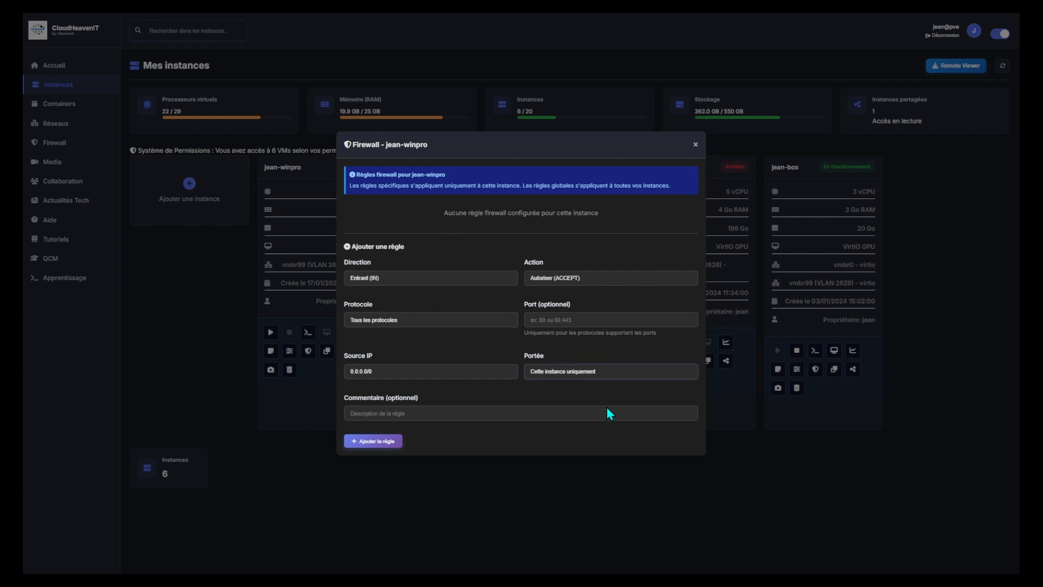
click(694, 145)
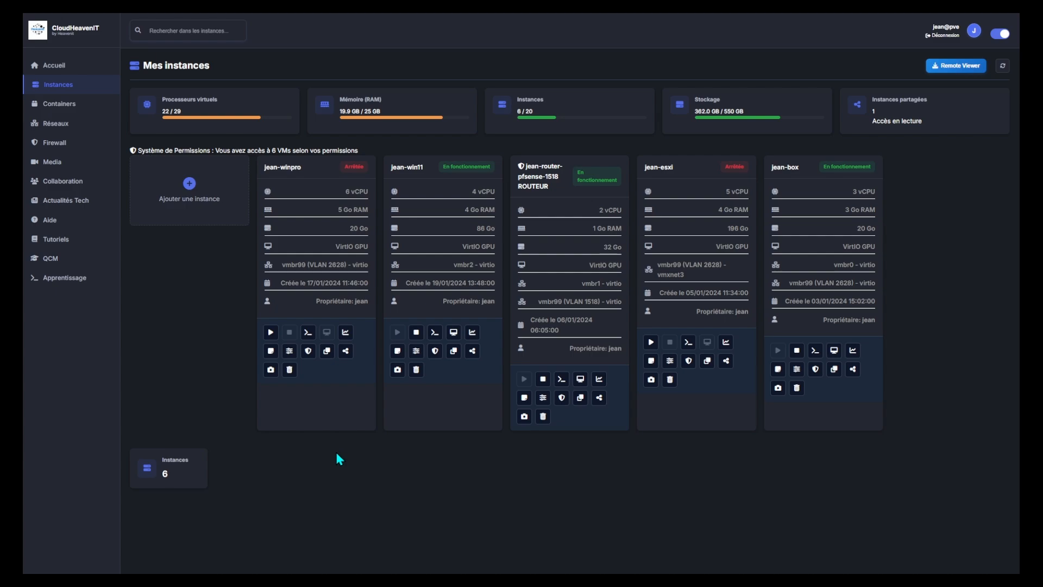
Start a new template-based instance and review its general, hardware and network settings.
click(194, 204)
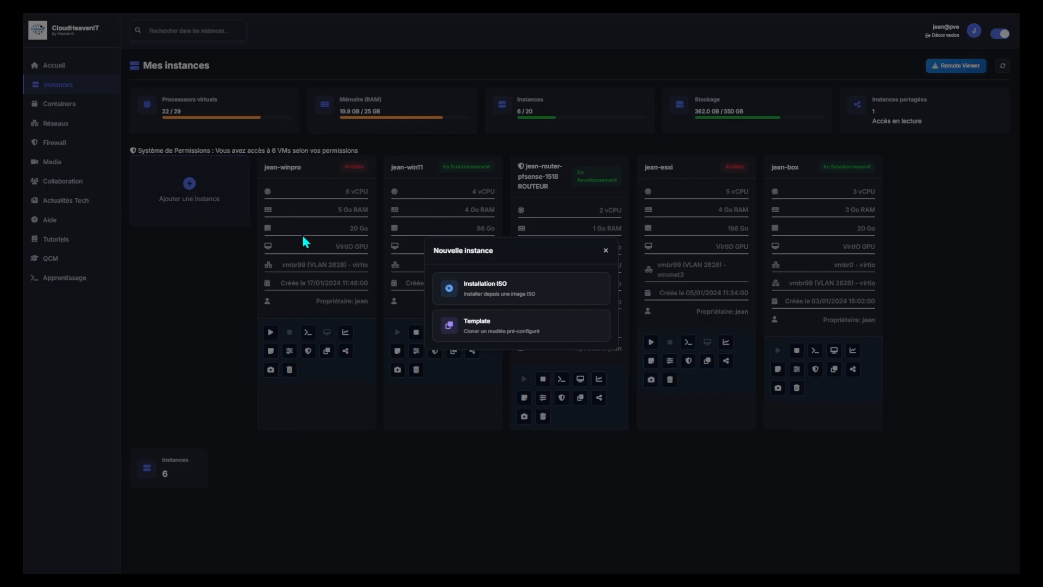
click(505, 329)
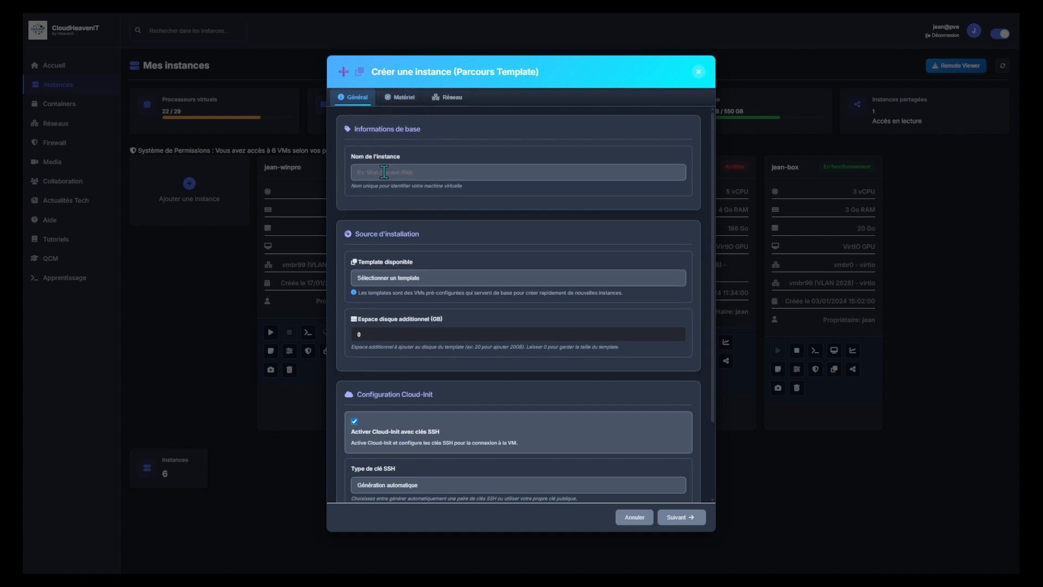
scroll(401, 172, down, 3)
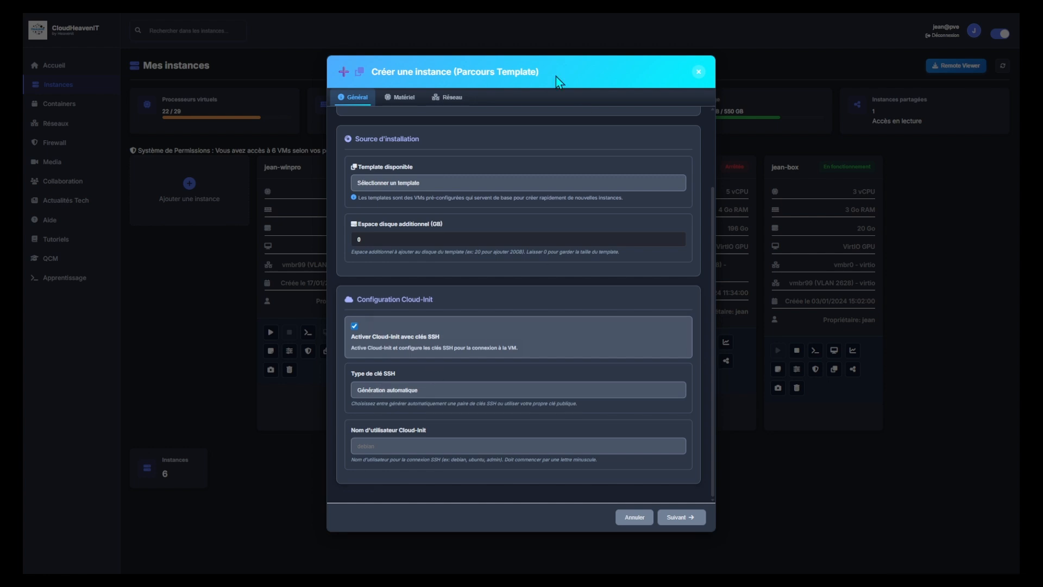
click(401, 97)
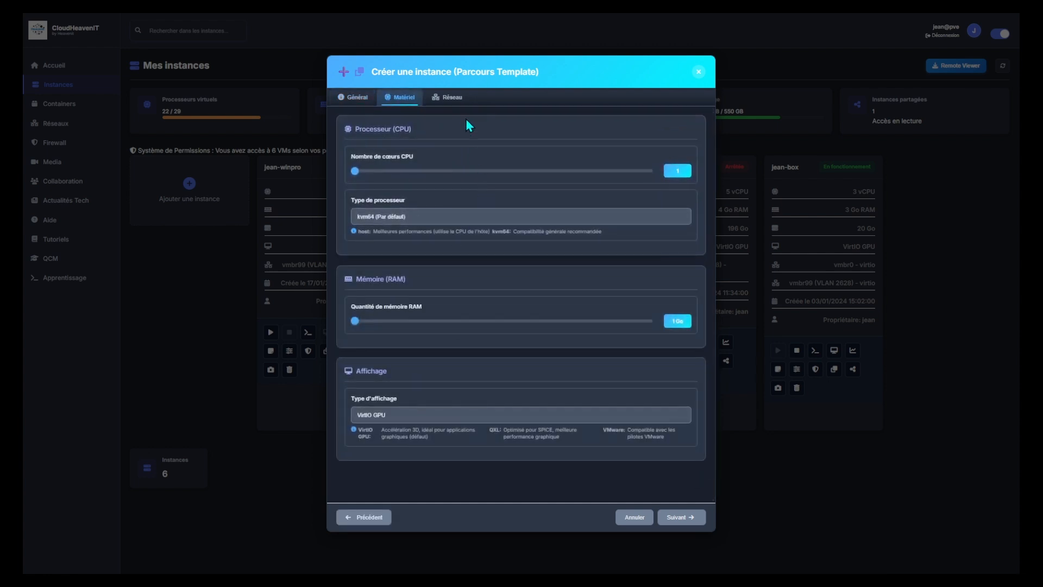
click(450, 100)
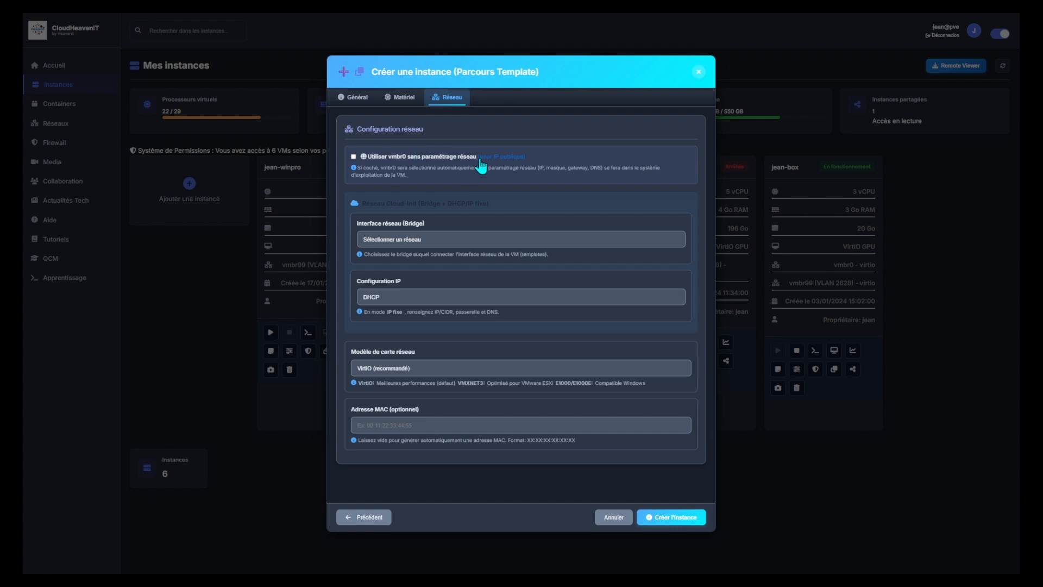
Try the fixed IP configuration and the option to use vmbr0 without network settings, and cancel the instance creation.
click(392, 294)
click(390, 314)
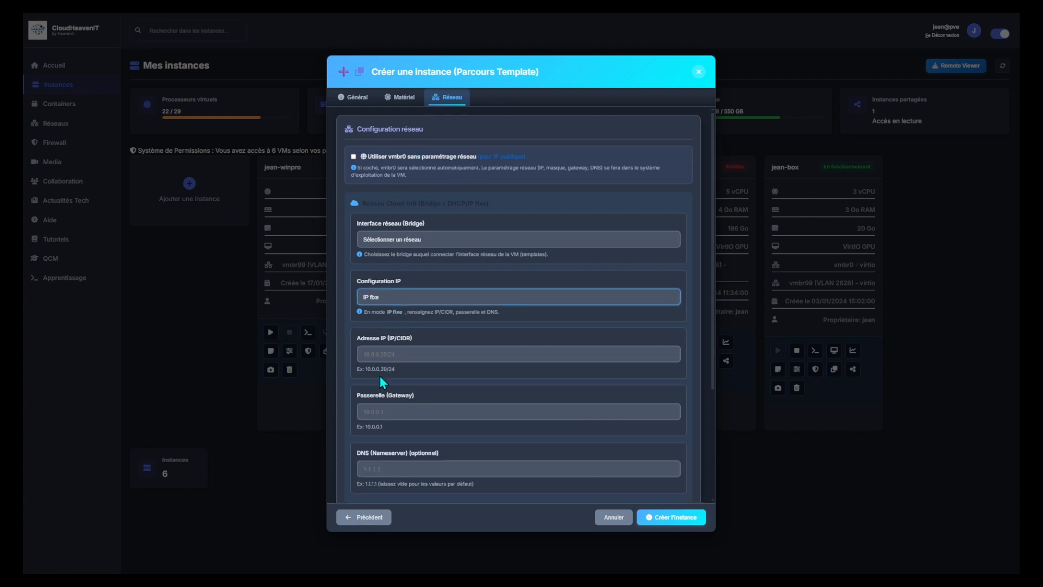
scroll(380, 376, down, 2)
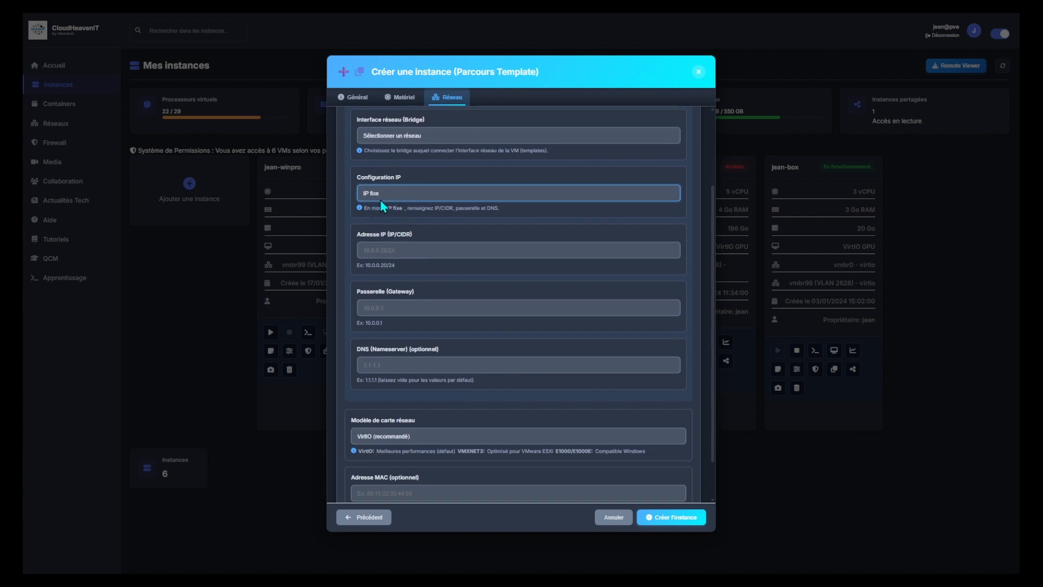
scroll(376, 280, down, 1)
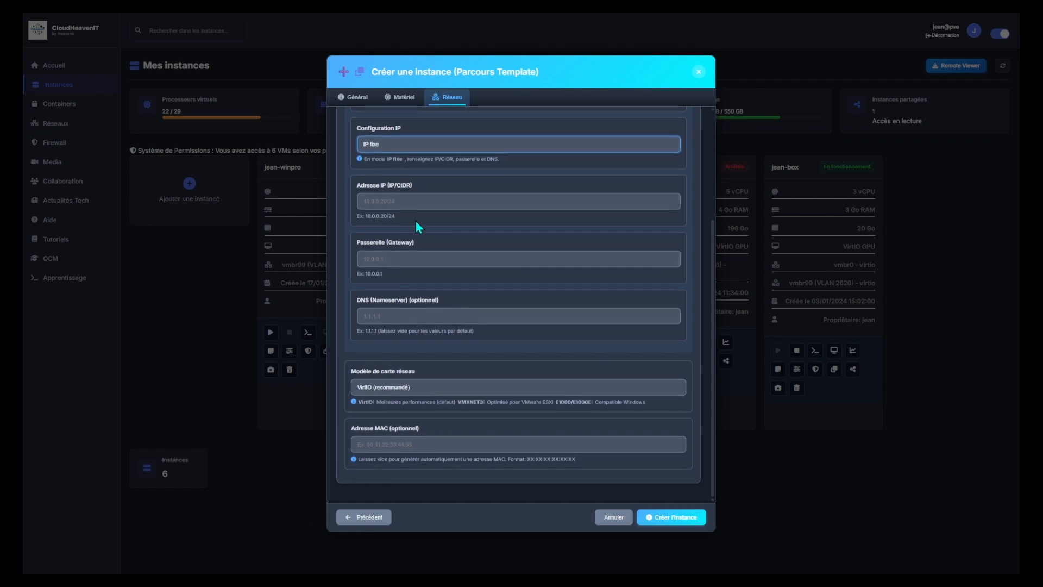
scroll(430, 293, up, 3)
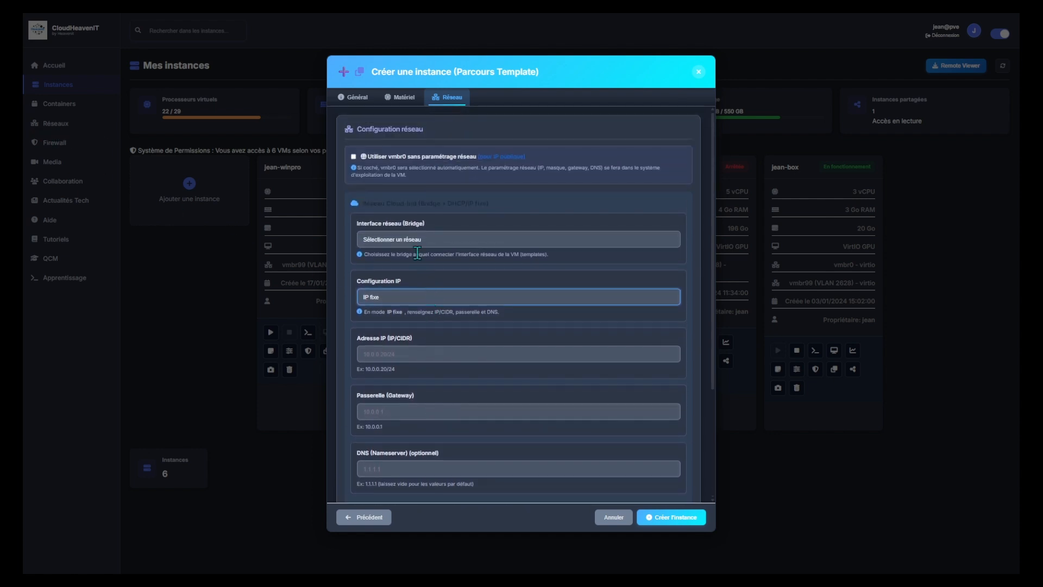
click(400, 163)
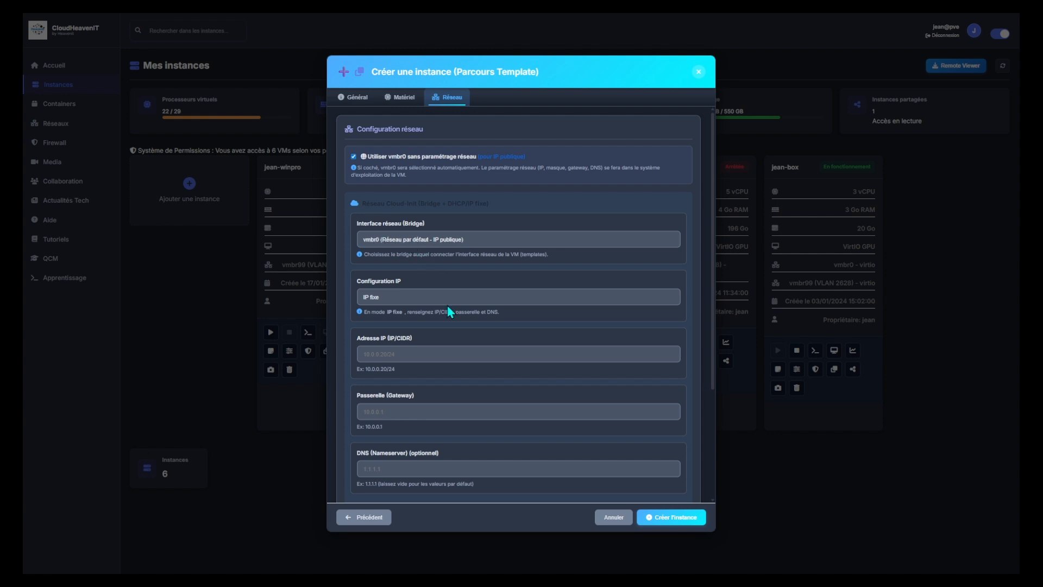
scroll(447, 305, down, 3)
scroll(511, 400, up, 3)
click(611, 513)
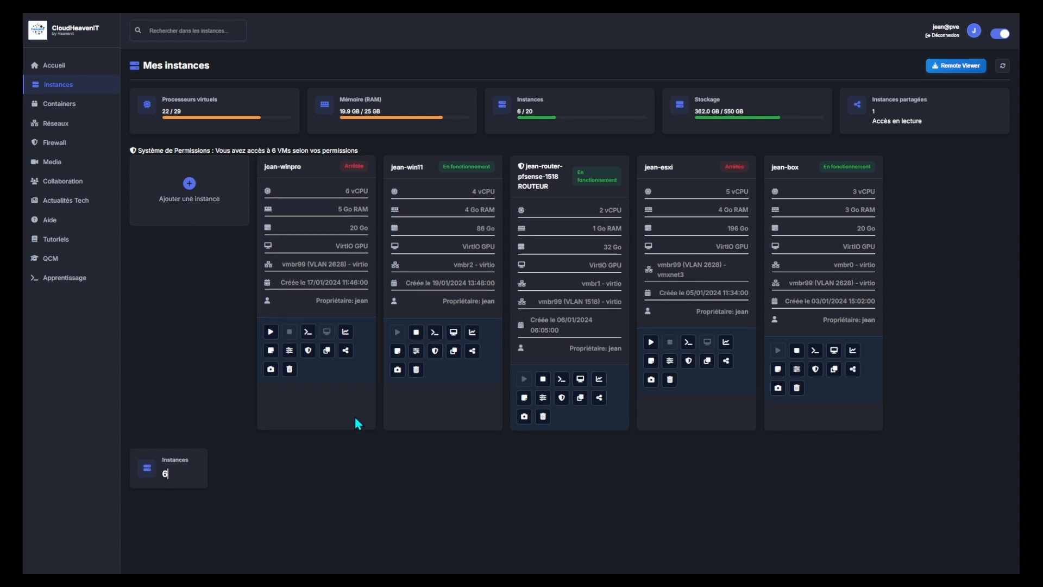
click(197, 196)
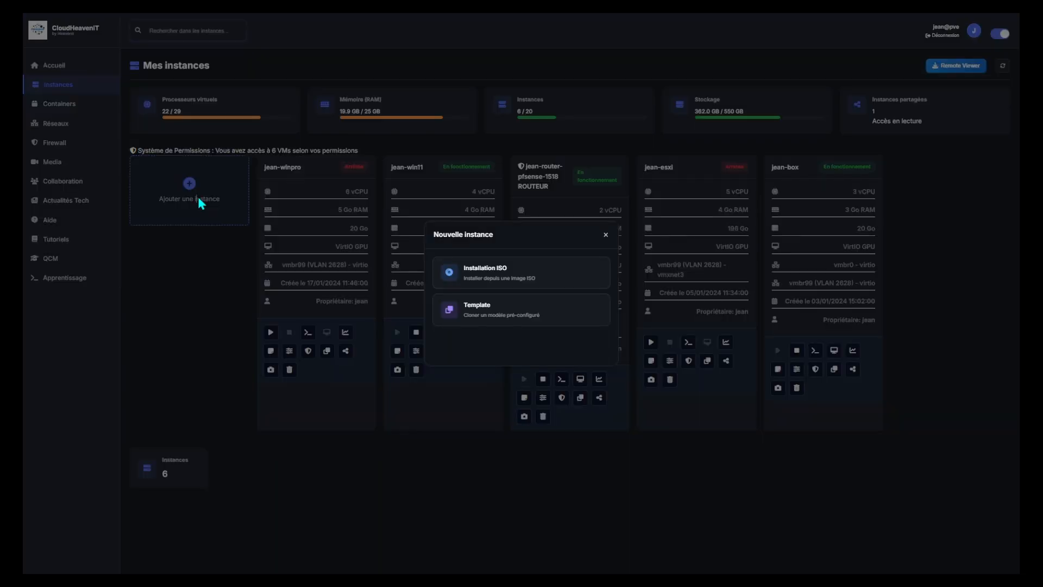
click(477, 320)
click(433, 165)
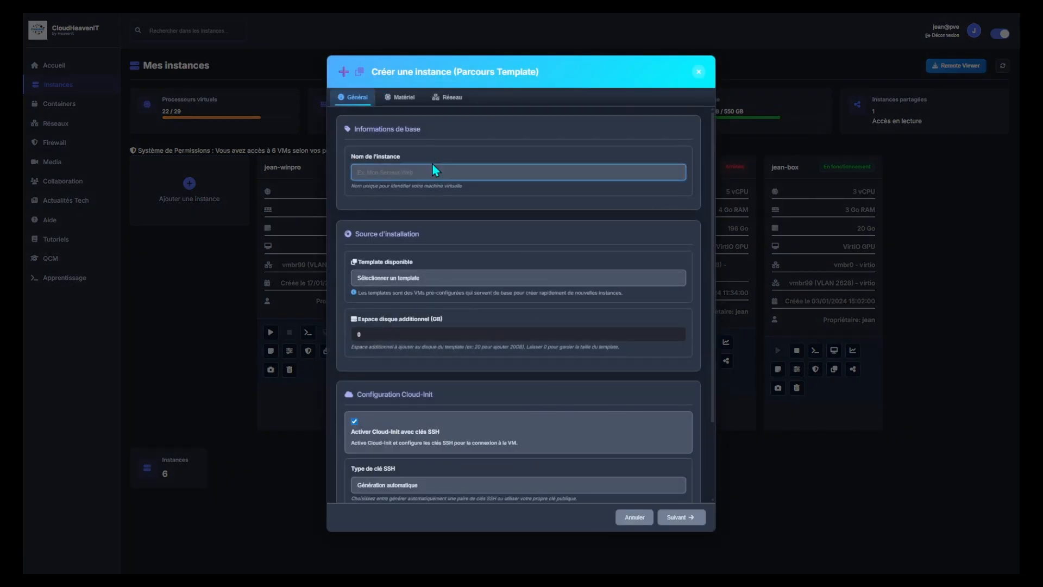
text(test)
click(305, 158)
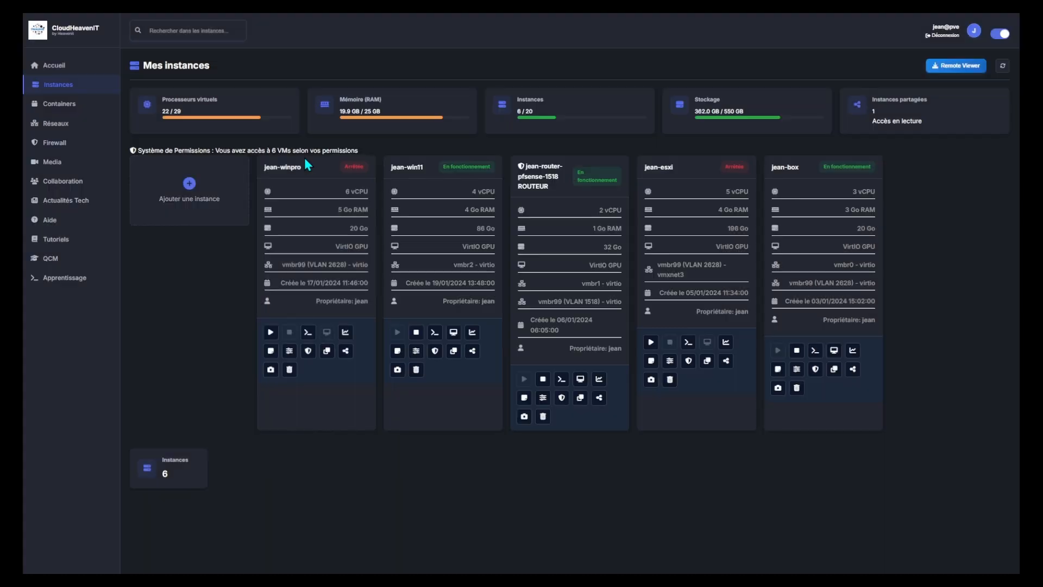
Start a new template-based instance named ssh and choose the debian13-cloud template.
click(169, 220)
click(482, 280)
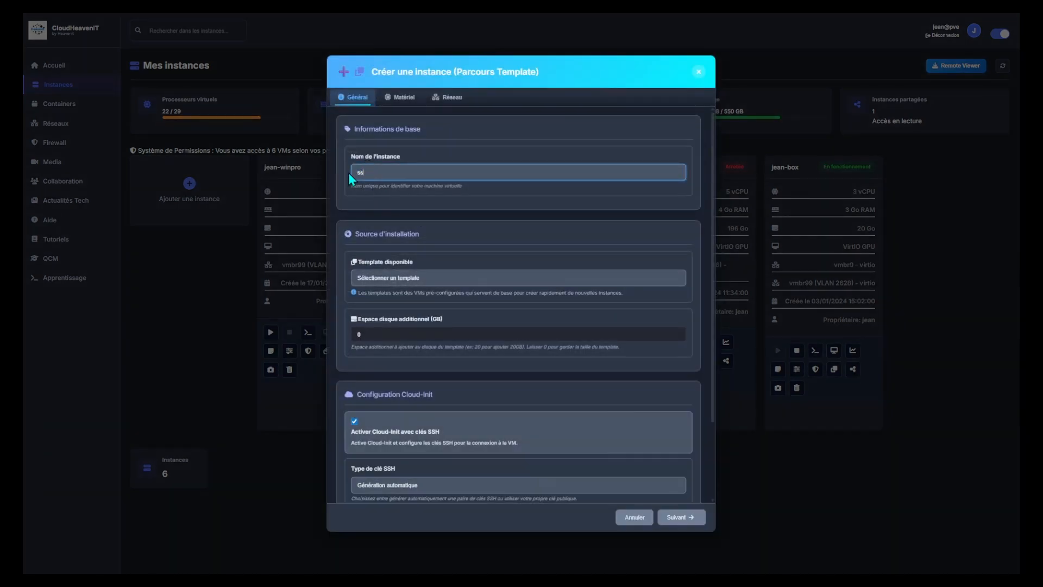
text(h)
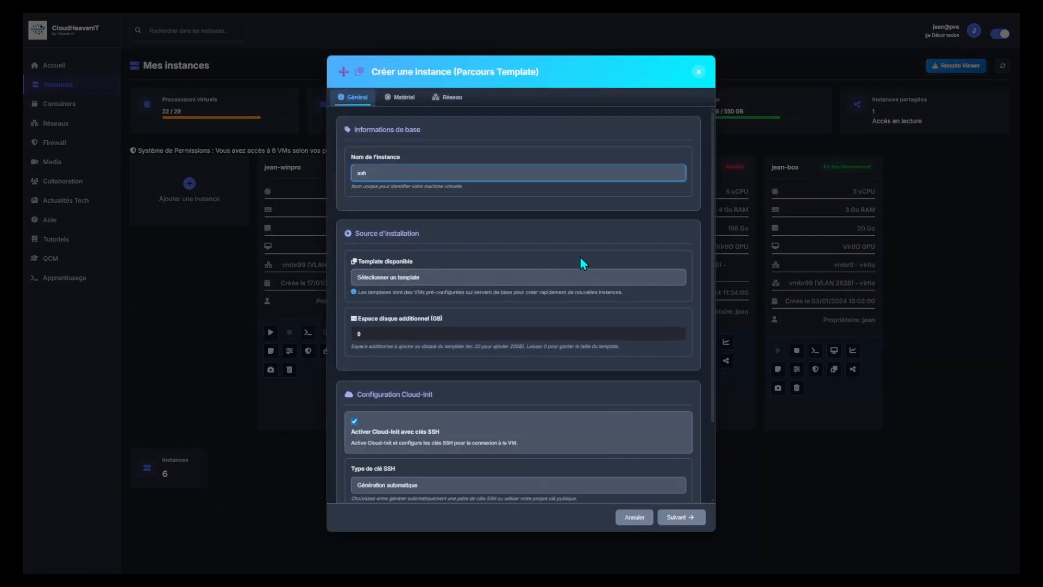
click(565, 281)
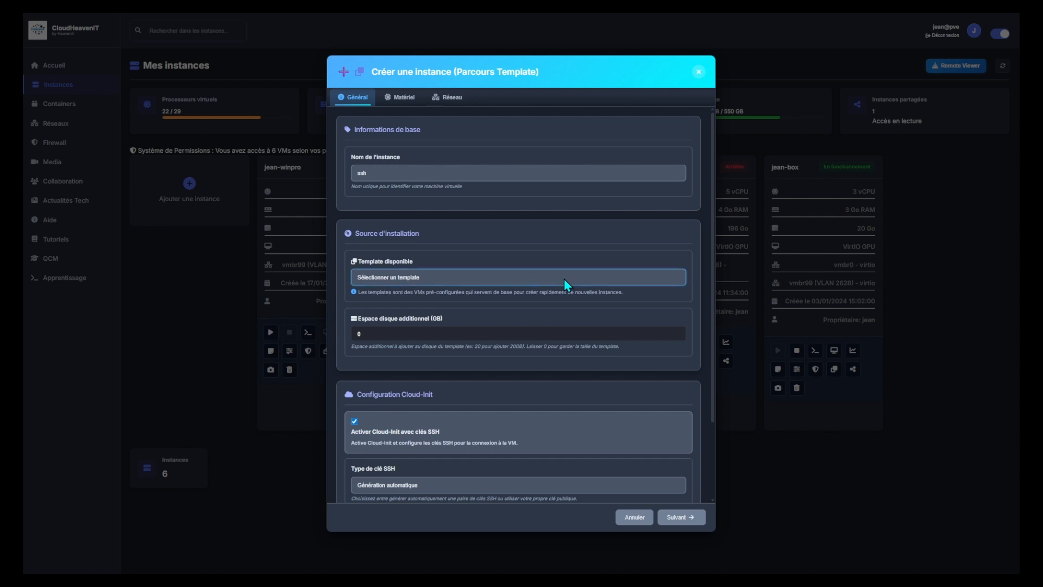
click(390, 381)
scroll(431, 344, down, 2)
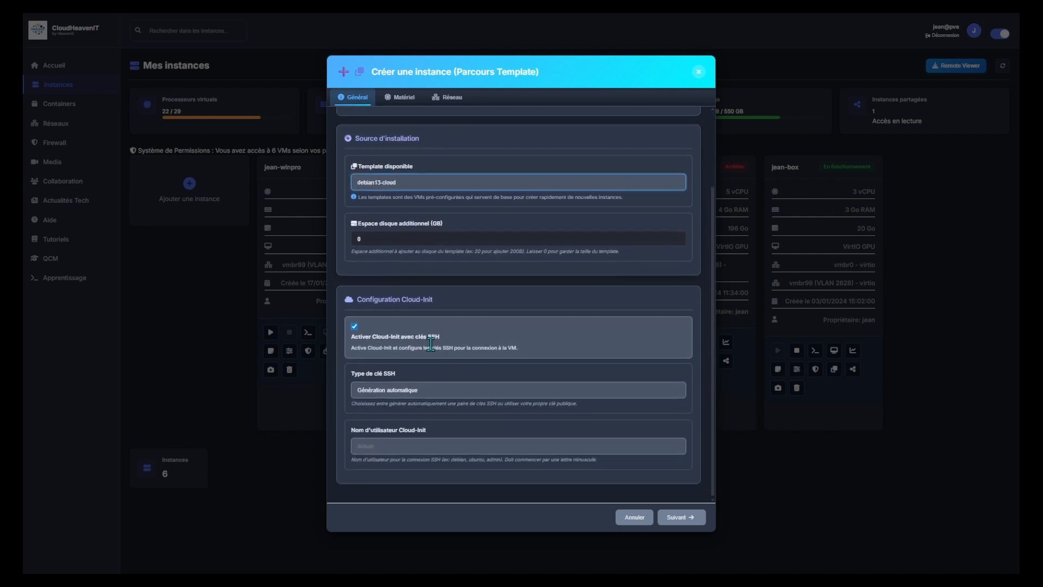
Set the Cloud-Init username to admin and accept the default hardware settings.
click(395, 445)
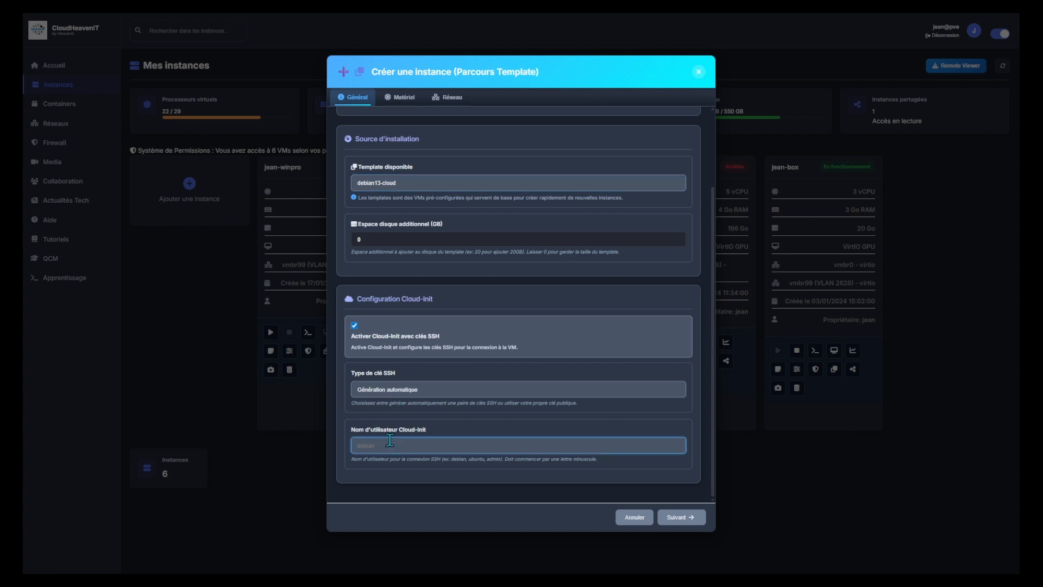
text(admin)
click(677, 519)
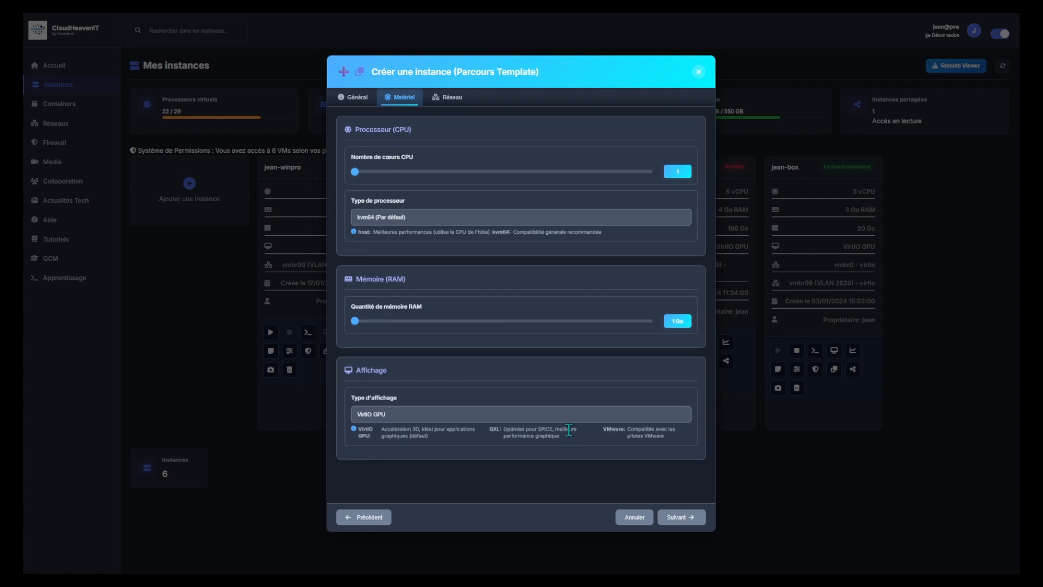
click(679, 518)
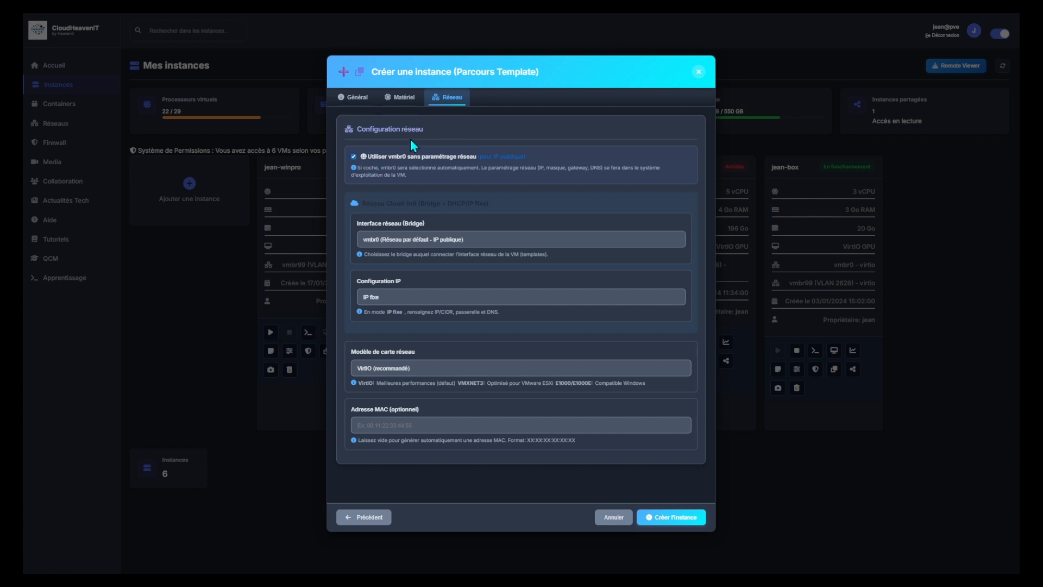
Disable the vmbr0 option, select the vmbr99.2628 (10.0.89.1) bridge with DHCP, and create the instance.
click(426, 159)
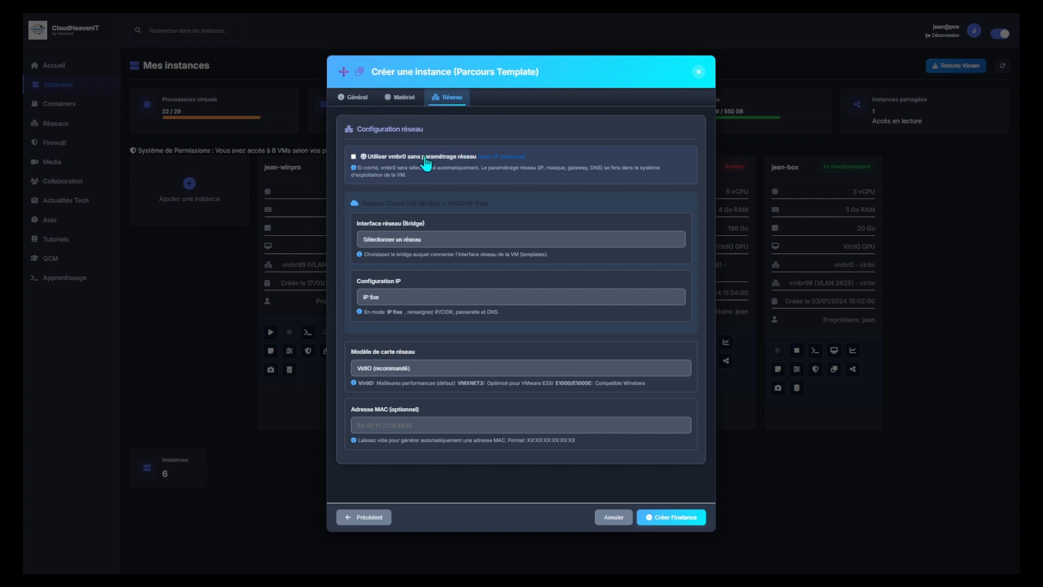
click(425, 239)
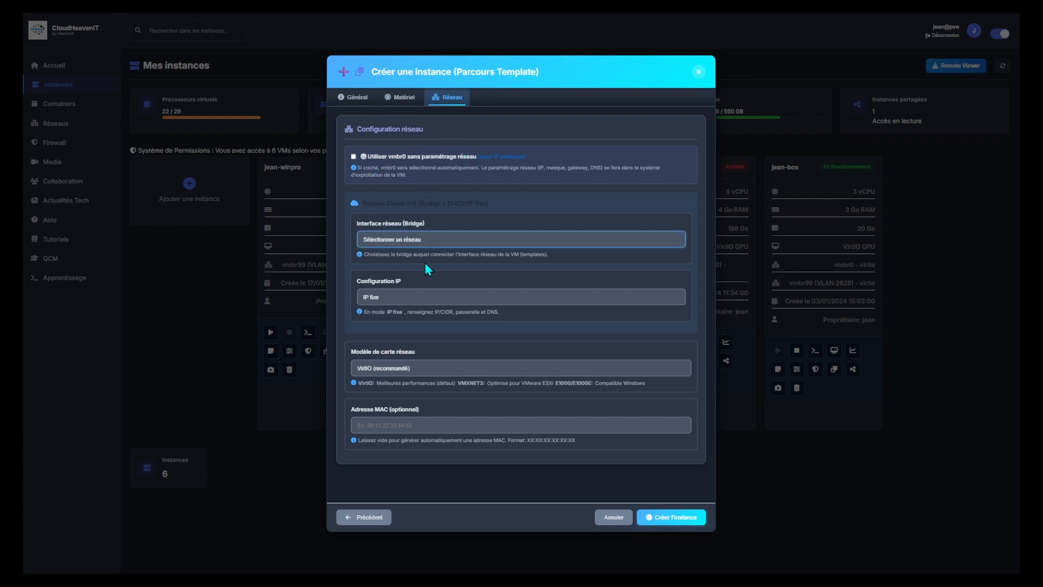
click(430, 292)
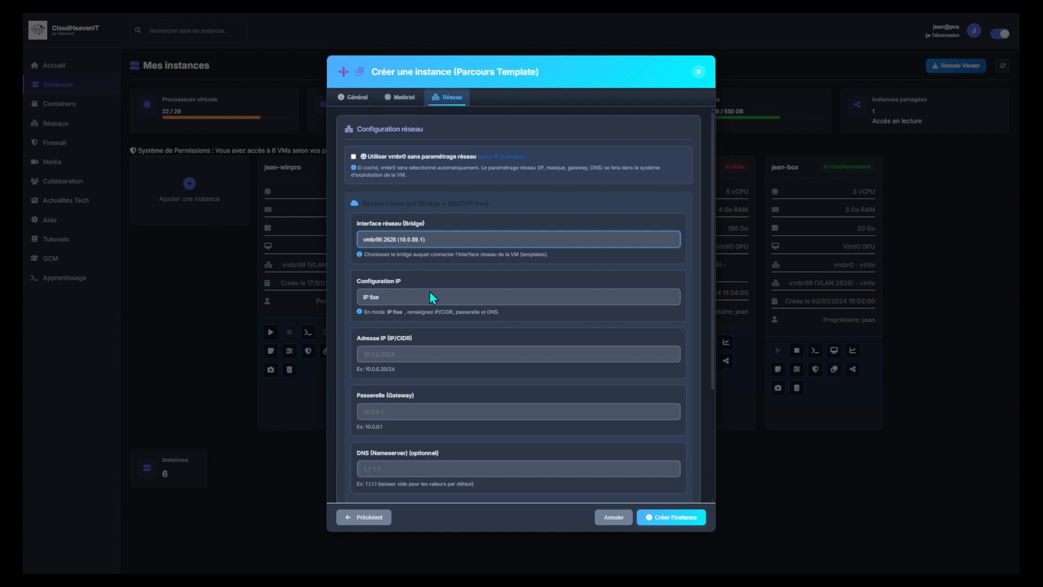
click(399, 297)
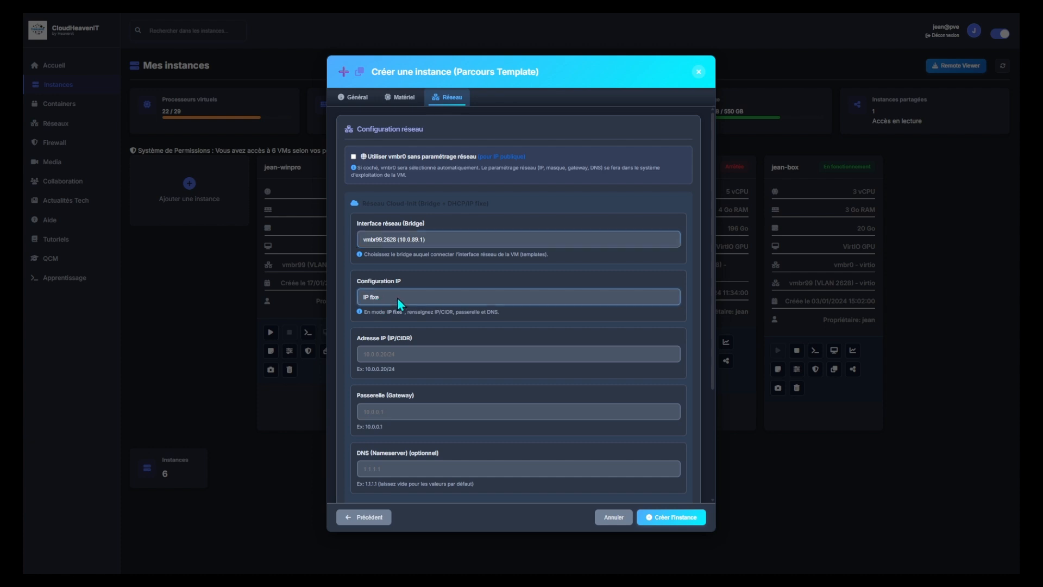
click(396, 310)
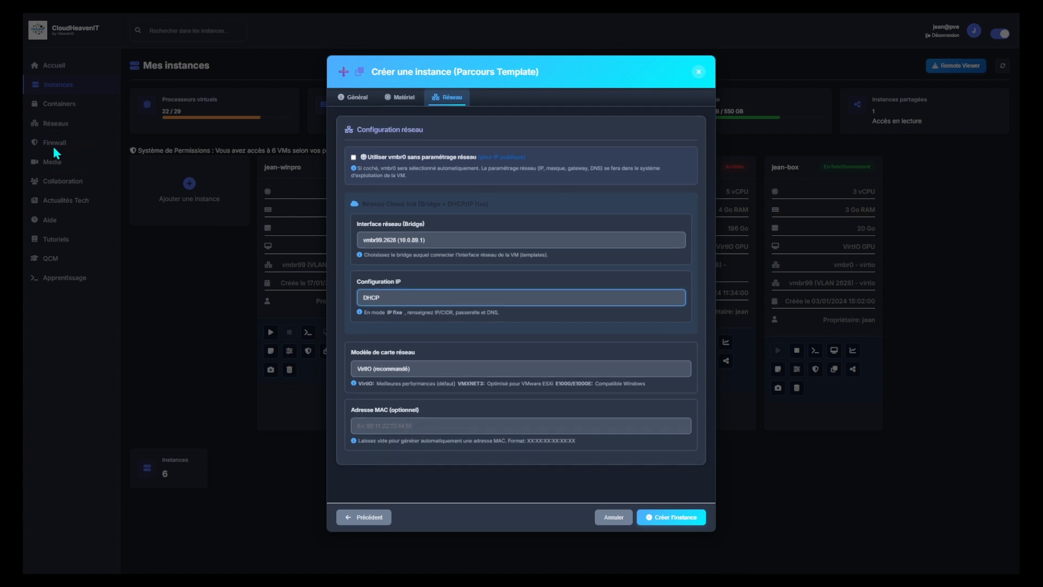
click(687, 519)
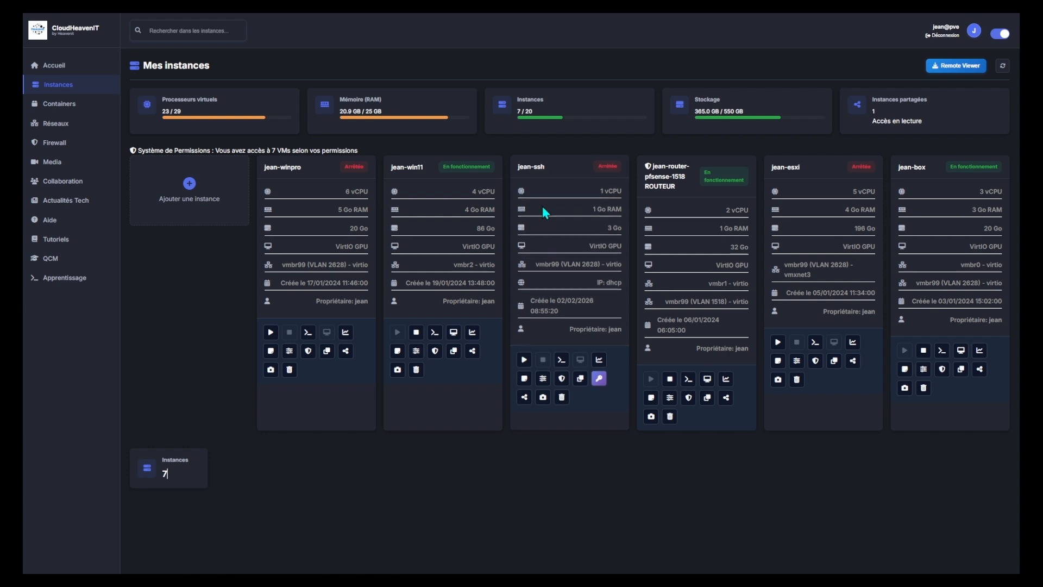
View the SSH keys of the running ssh instance, revealing its private key briefly and masking it again.
drag(519, 172, 548, 170)
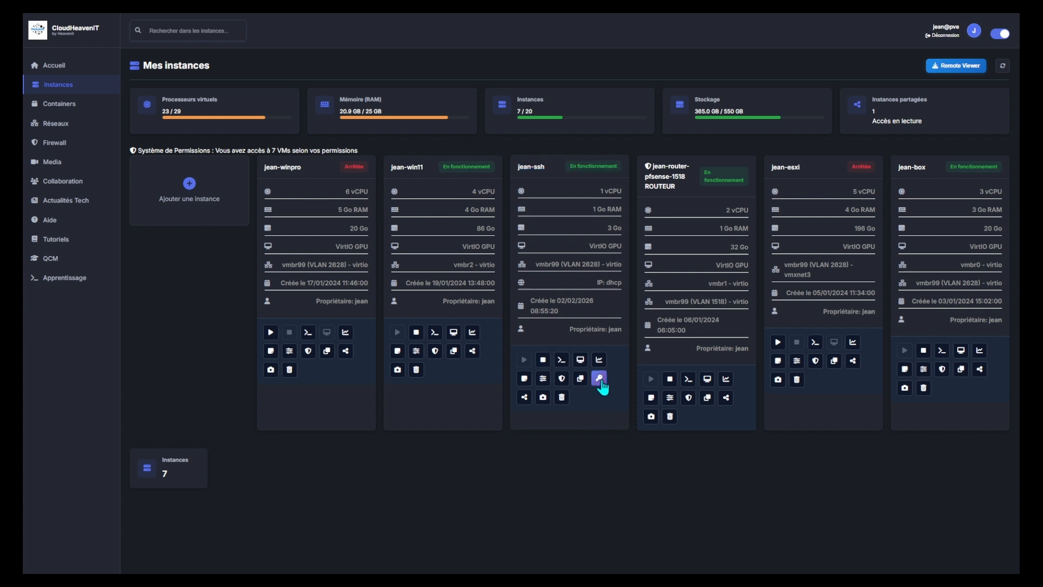
click(599, 380)
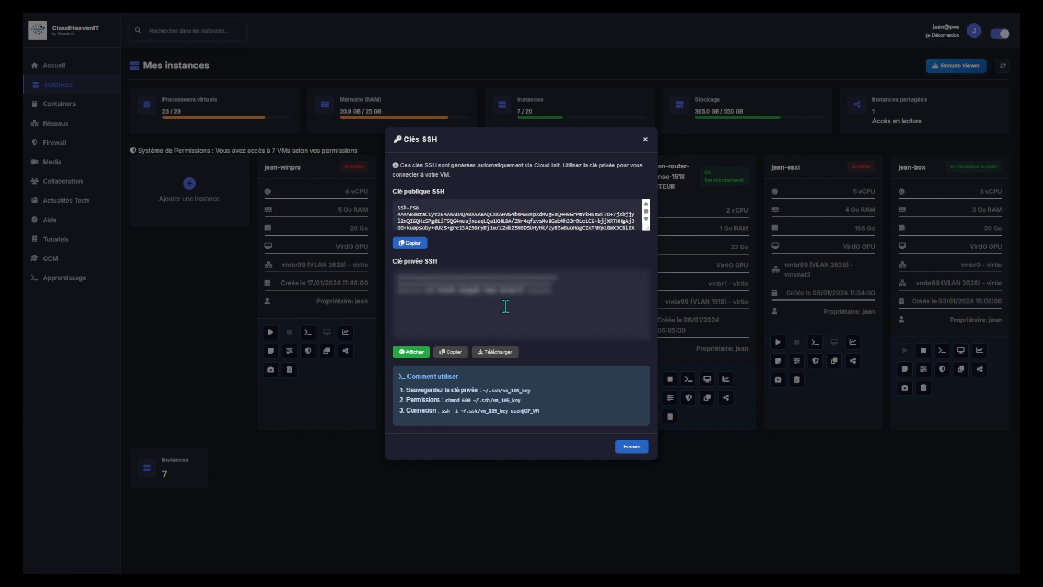
click(411, 352)
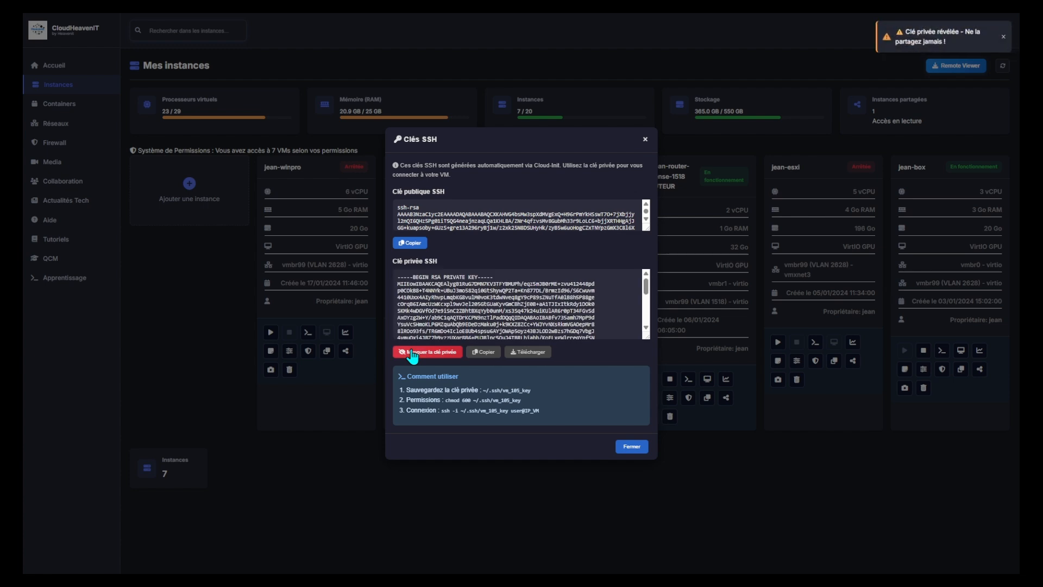
click(411, 352)
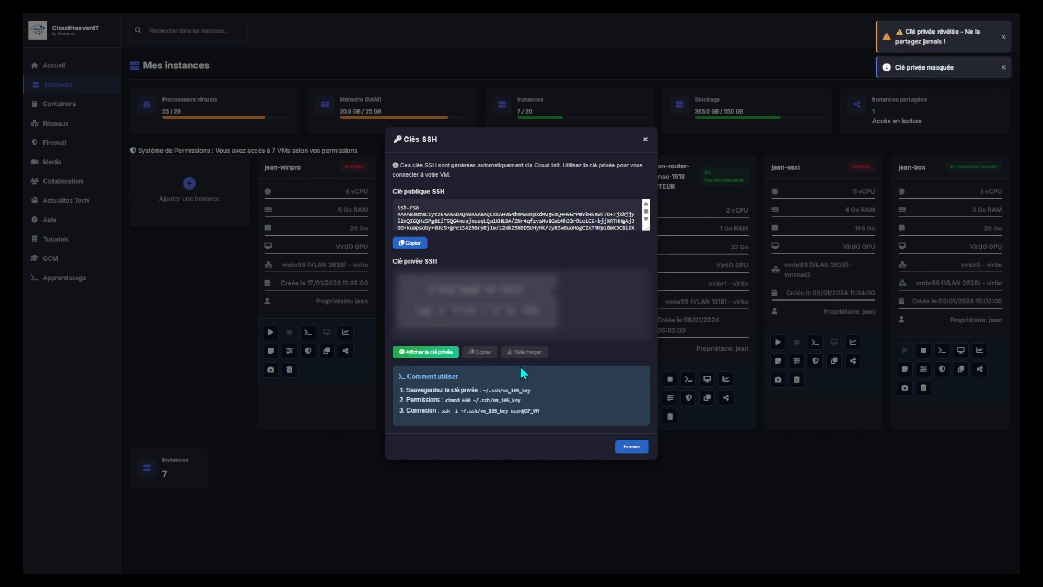
Reveal the ssh instance's private SSH key, download it, and close the SSH keys dialog.
click(448, 354)
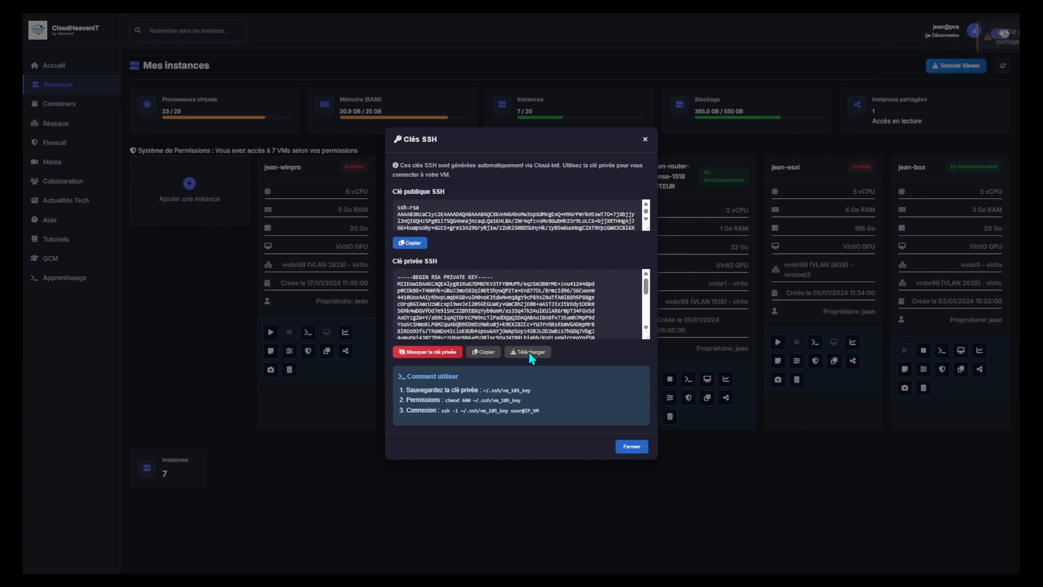
click(529, 353)
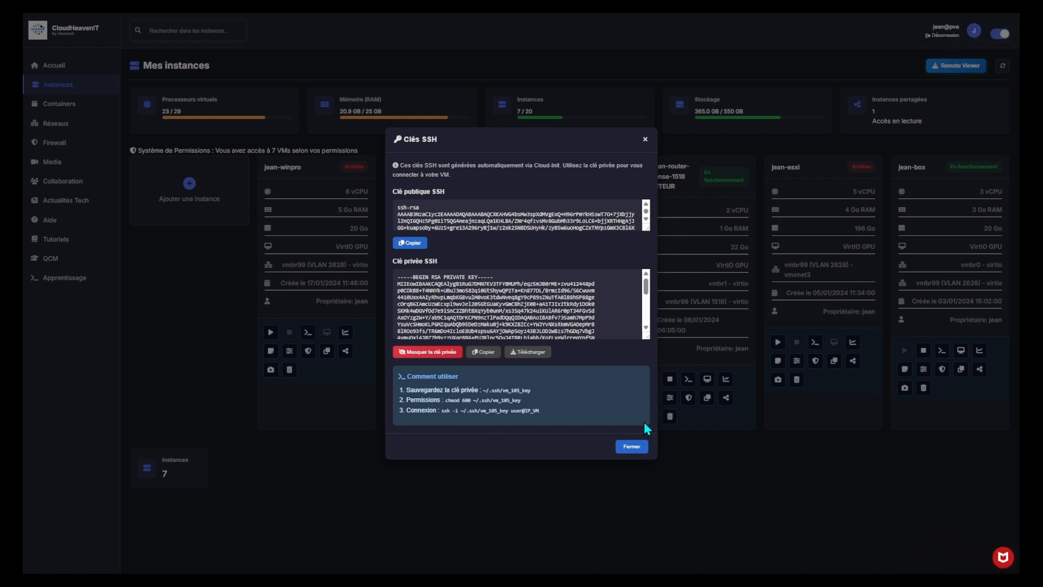
click(624, 449)
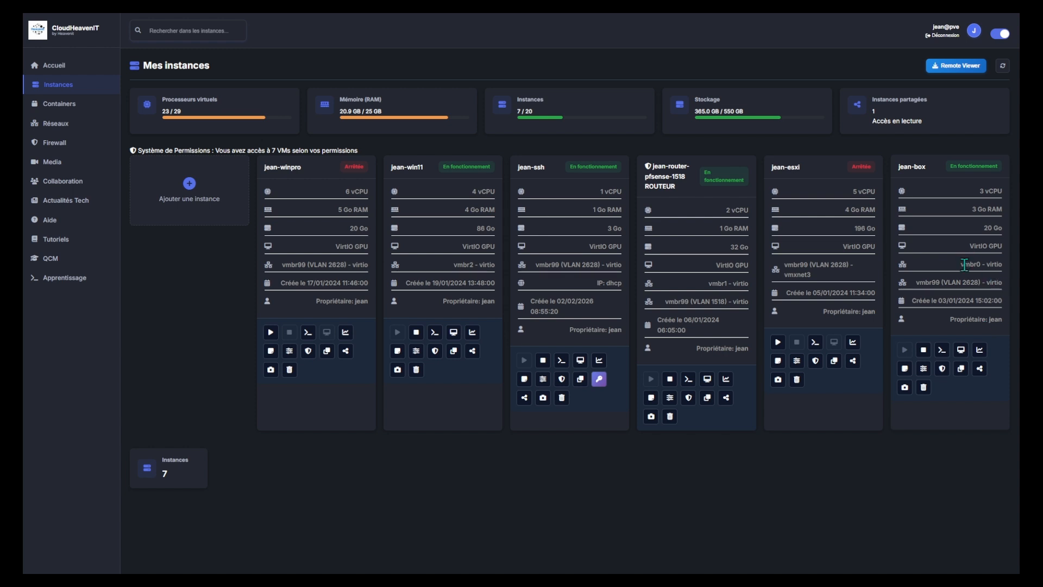
Compare the network bridges of the box instance with the bridge of the ssh instance.
drag(960, 267, 1000, 266)
drag(914, 284, 1002, 283)
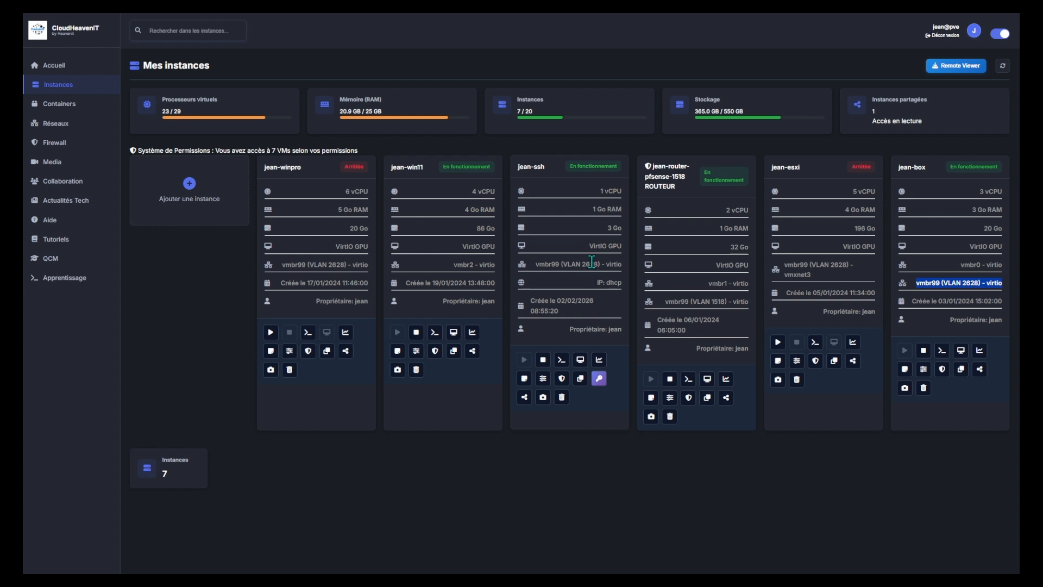
drag(534, 264, 623, 266)
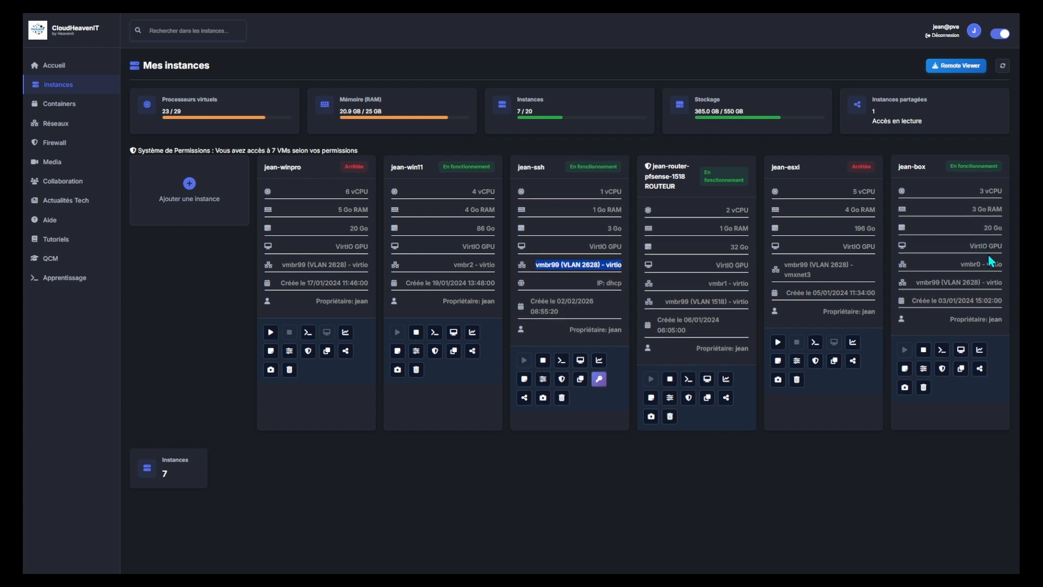
drag(956, 267, 993, 264)
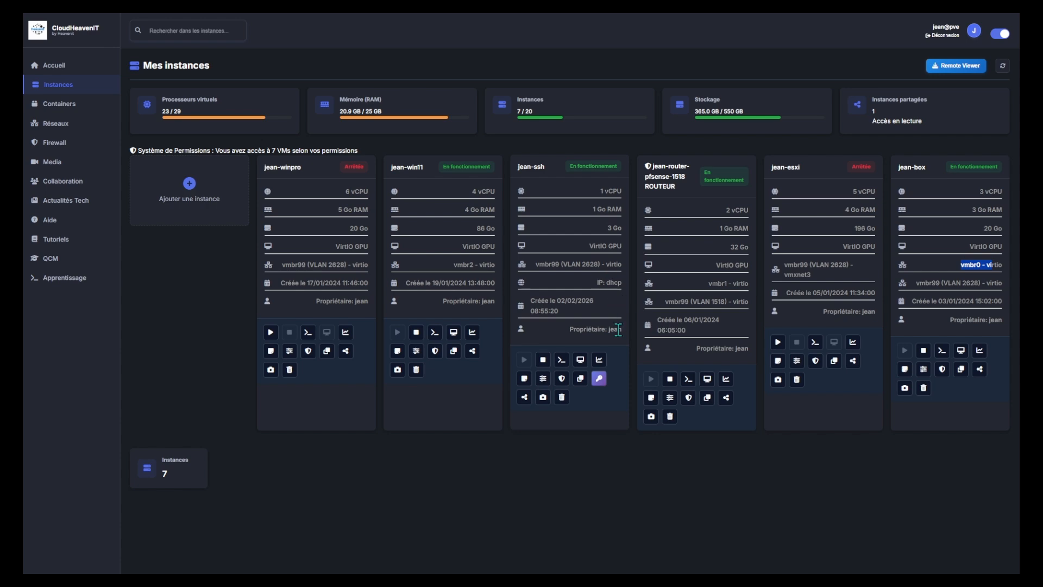
Review the ssh instance's metrics, including its network IP address, refresh them, and check them once more before closing.
click(600, 361)
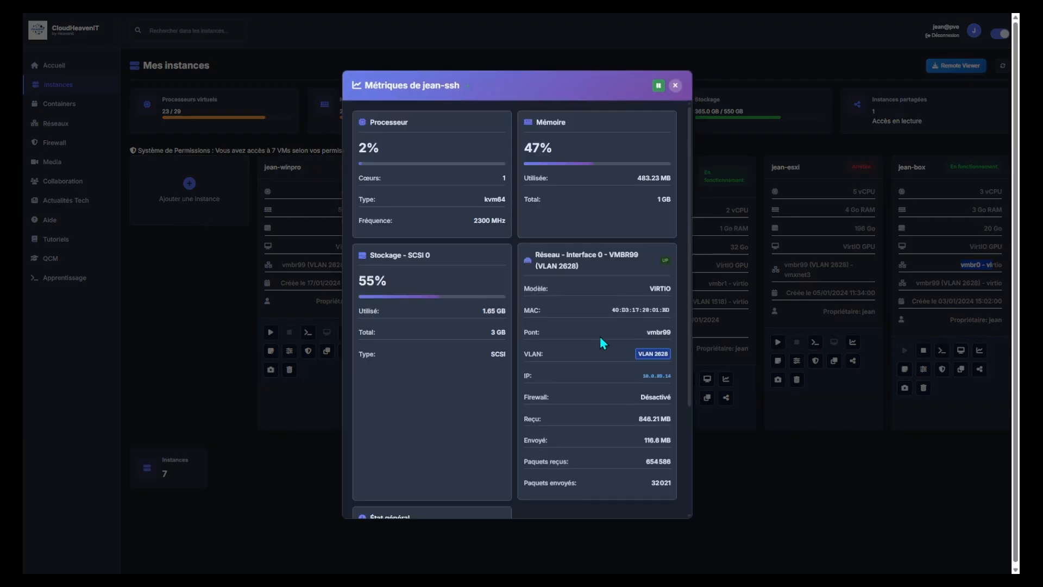
scroll(644, 377, down, 1)
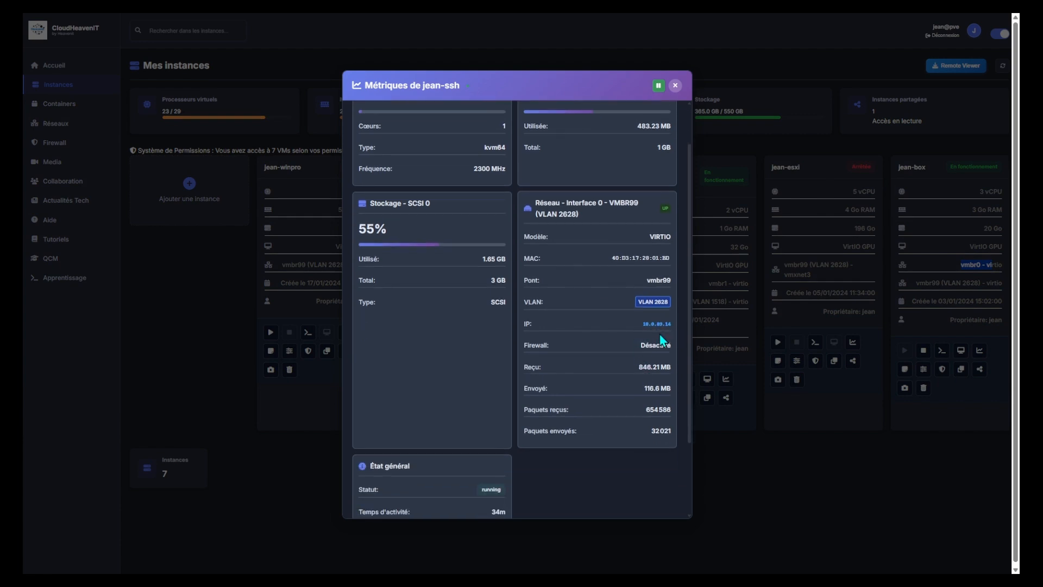
scroll(641, 342, down, 2)
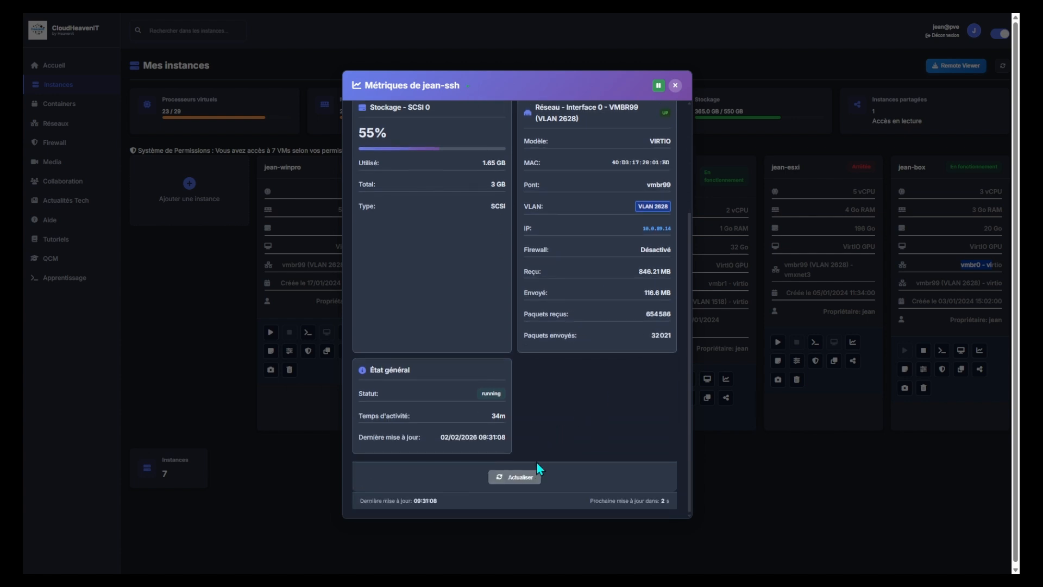
click(534, 480)
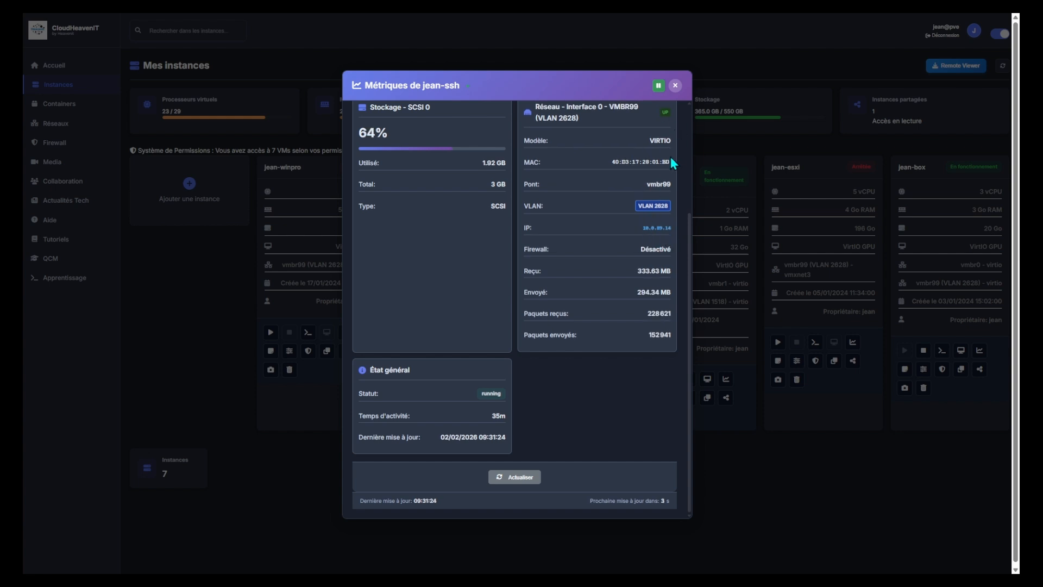
click(675, 85)
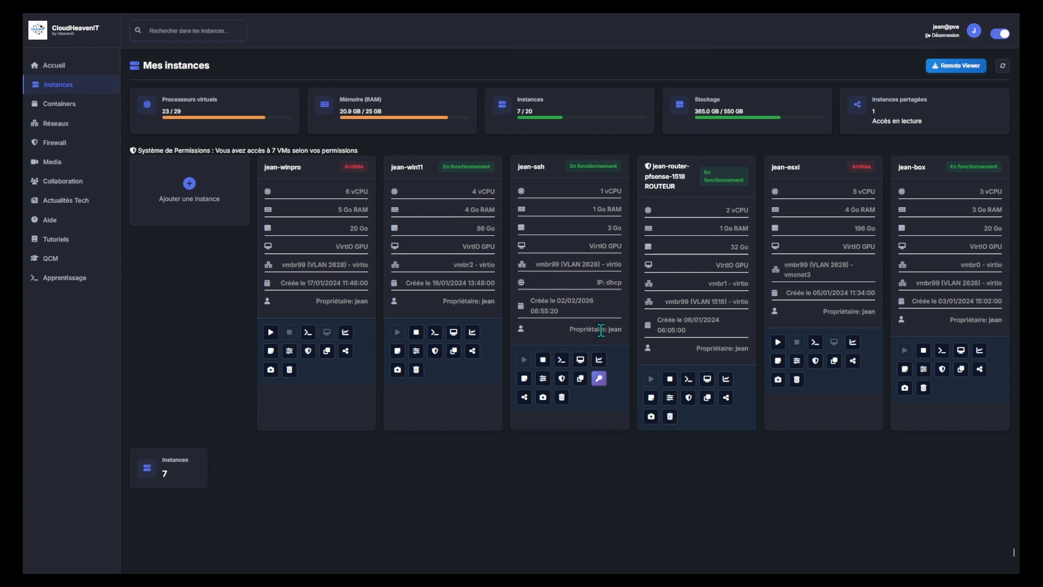
click(599, 360)
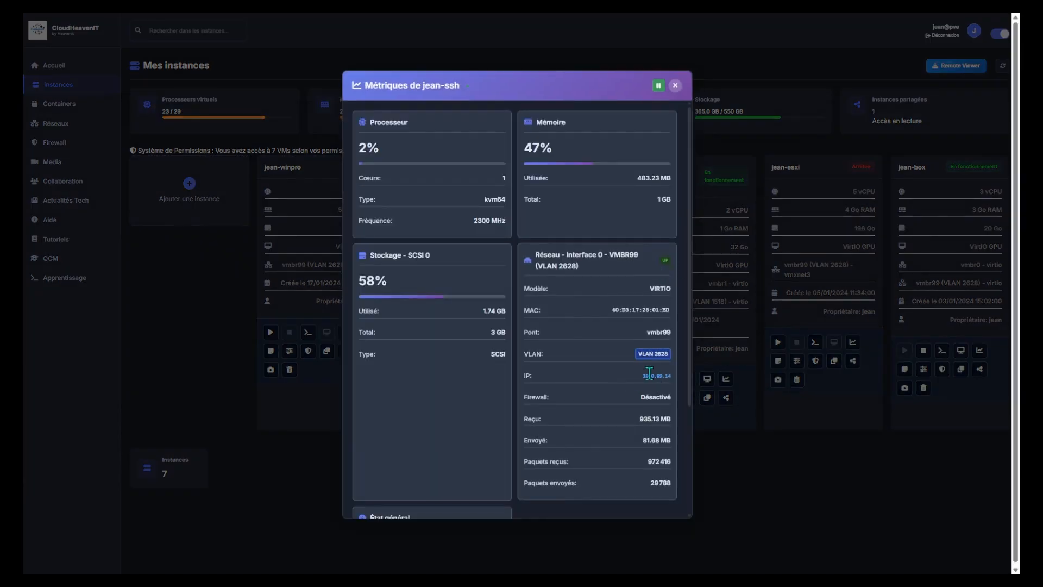
click(676, 86)
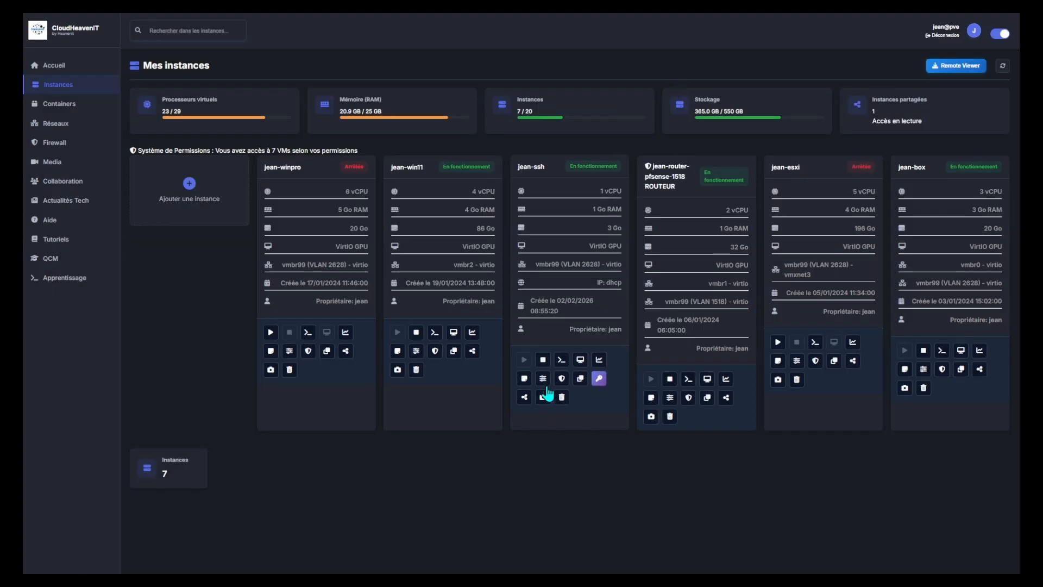